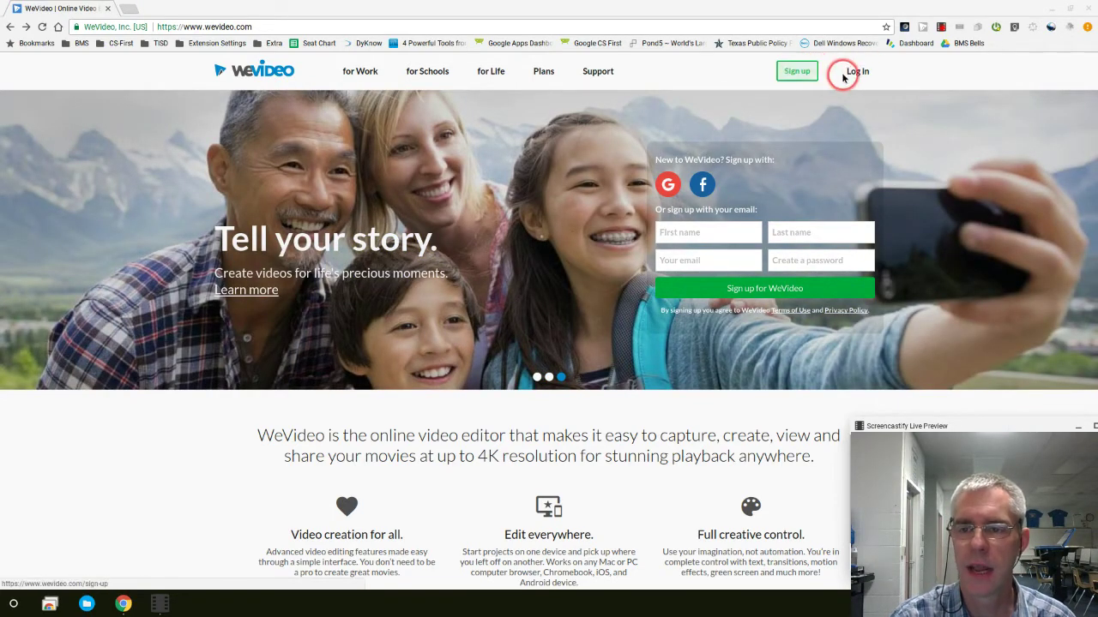
Open the WeVideo sign-in page and choose to log in with Google
left_click(854, 73)
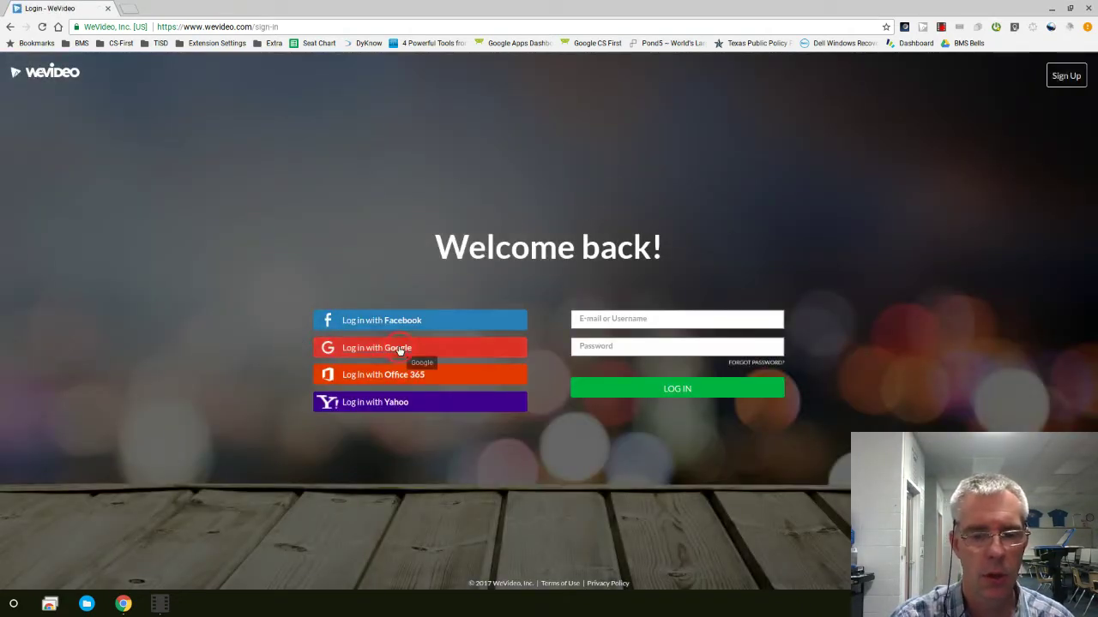
left_click(399, 348)
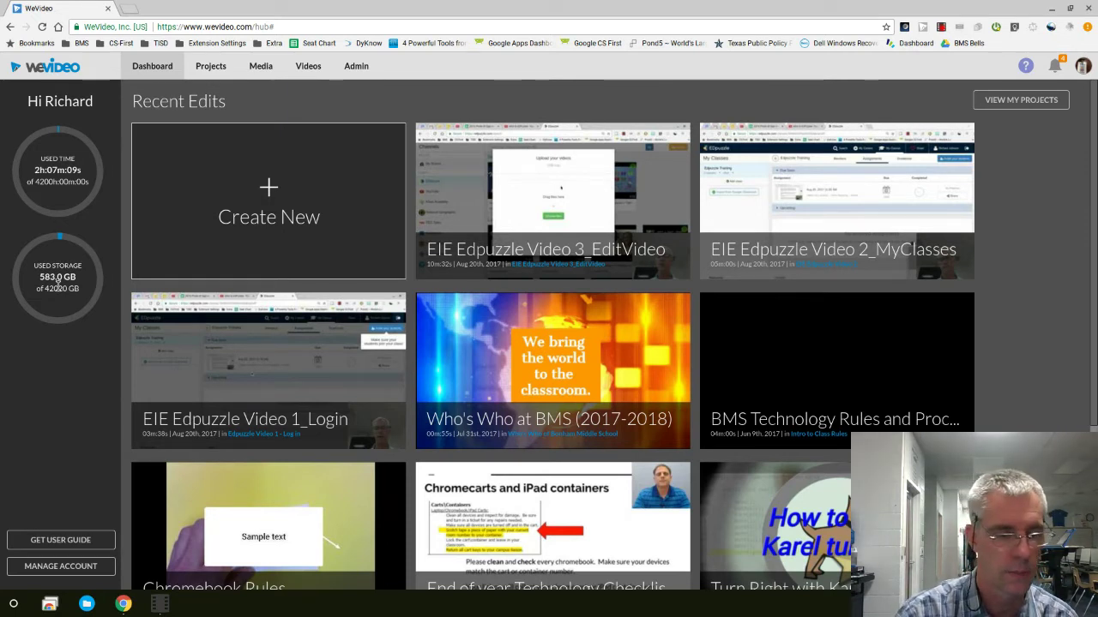
Open the WeVideo user guide from the dashboard sidebar
left_click(62, 542)
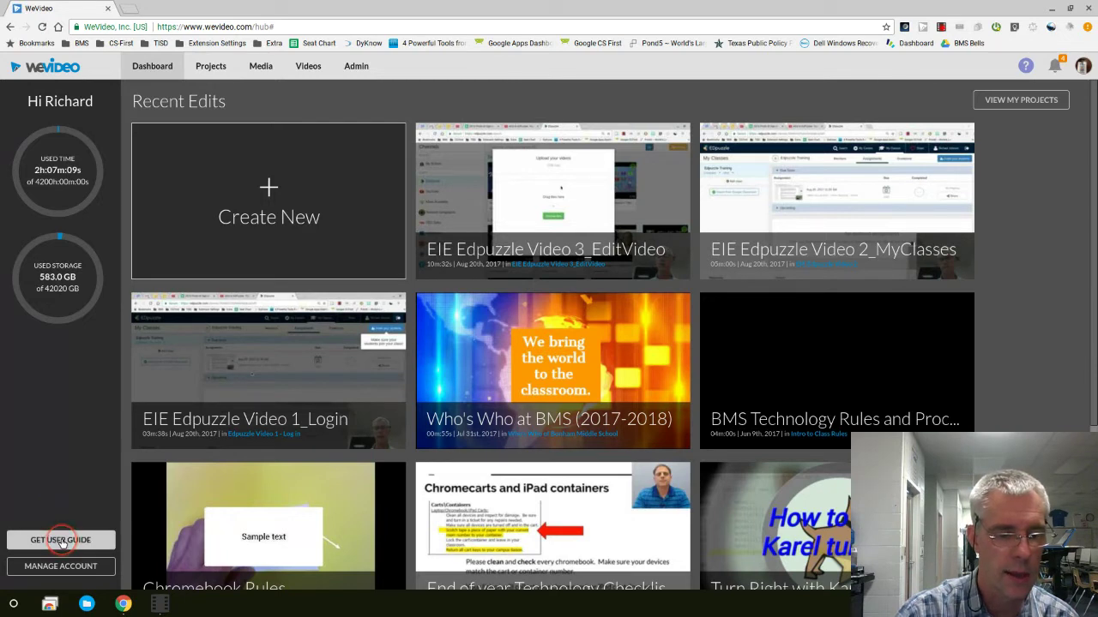
left_click(65, 567)
left_click(58, 539)
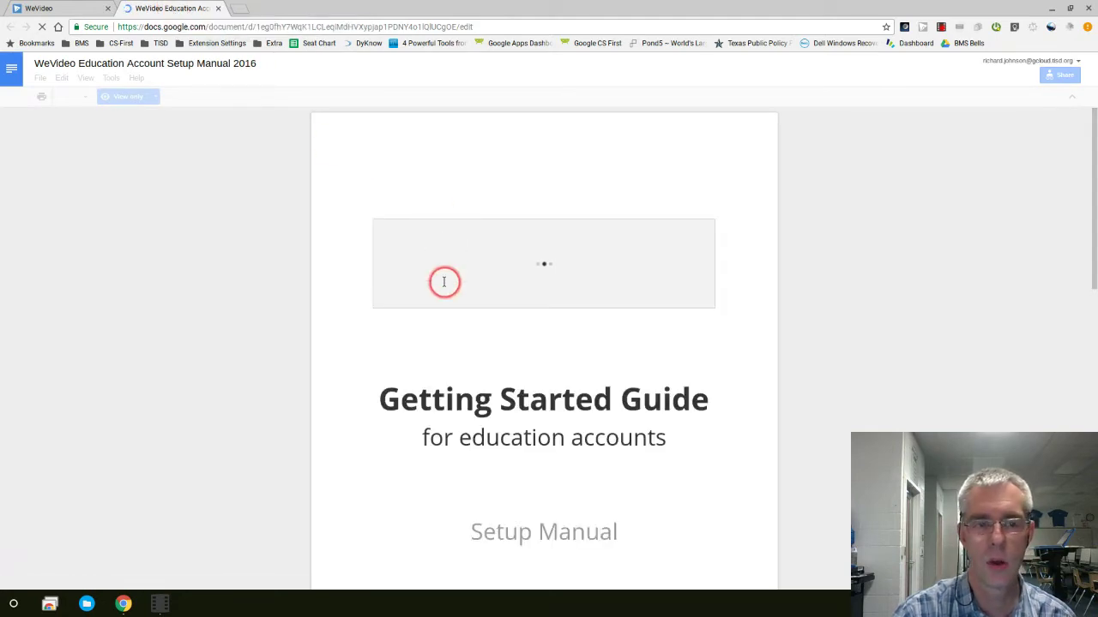
scroll(443, 282, "down", 1)
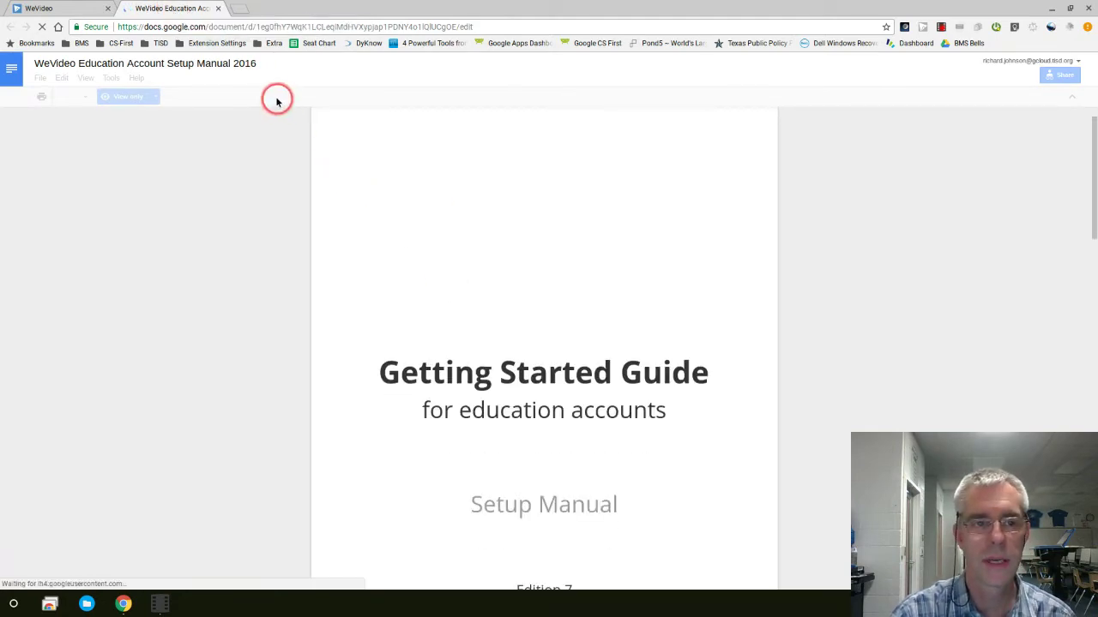
left_click(219, 9)
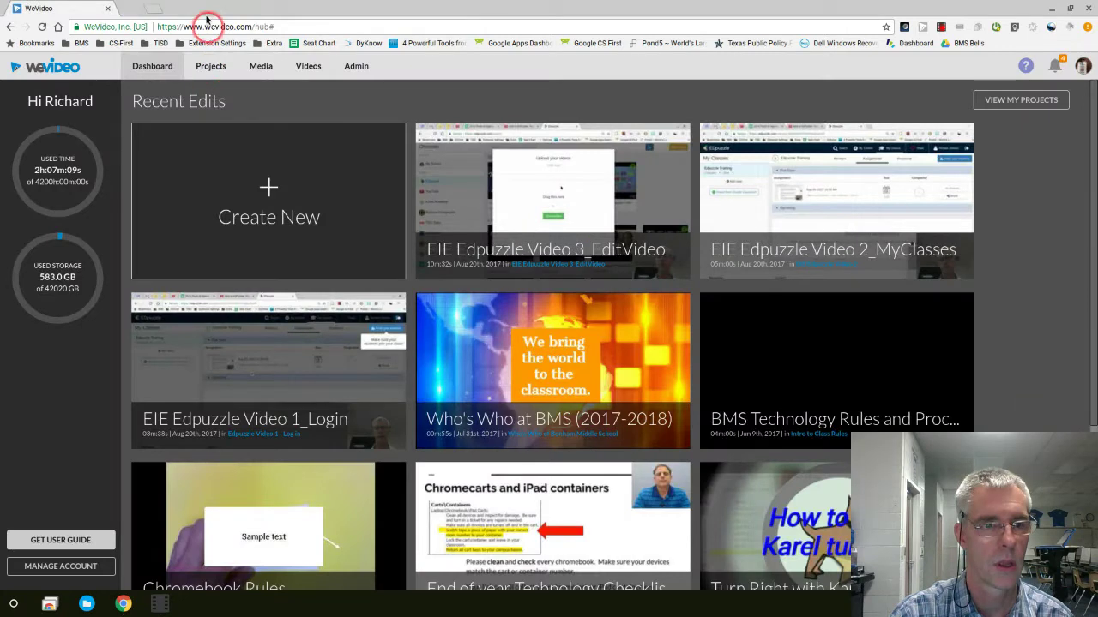
Look at the My Account details, then return to the dashboard
left_click(40, 573)
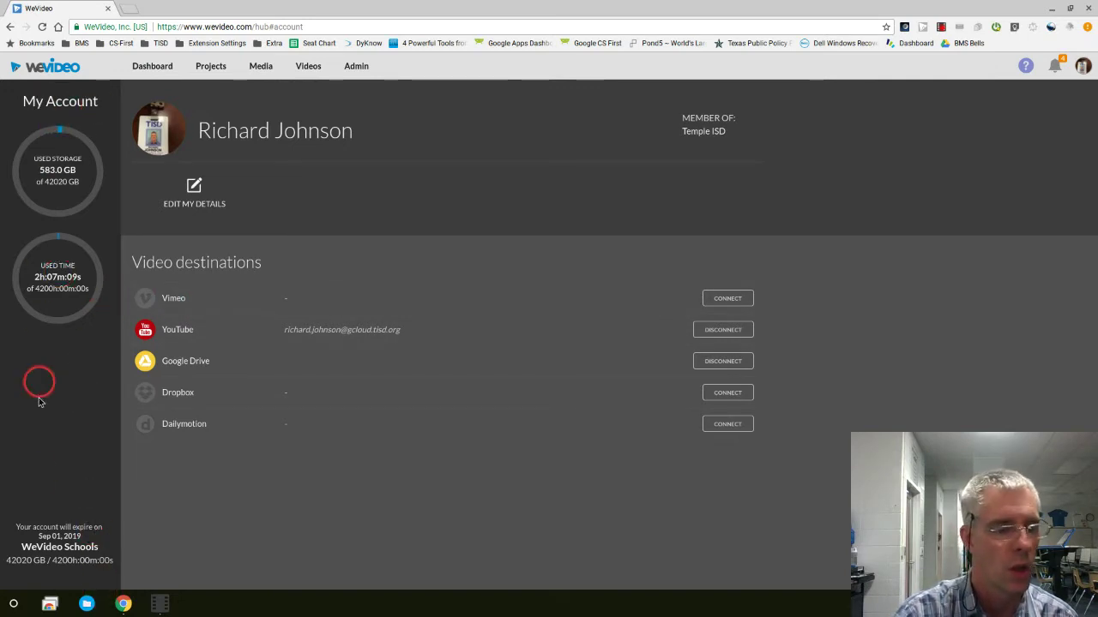
left_click(9, 28)
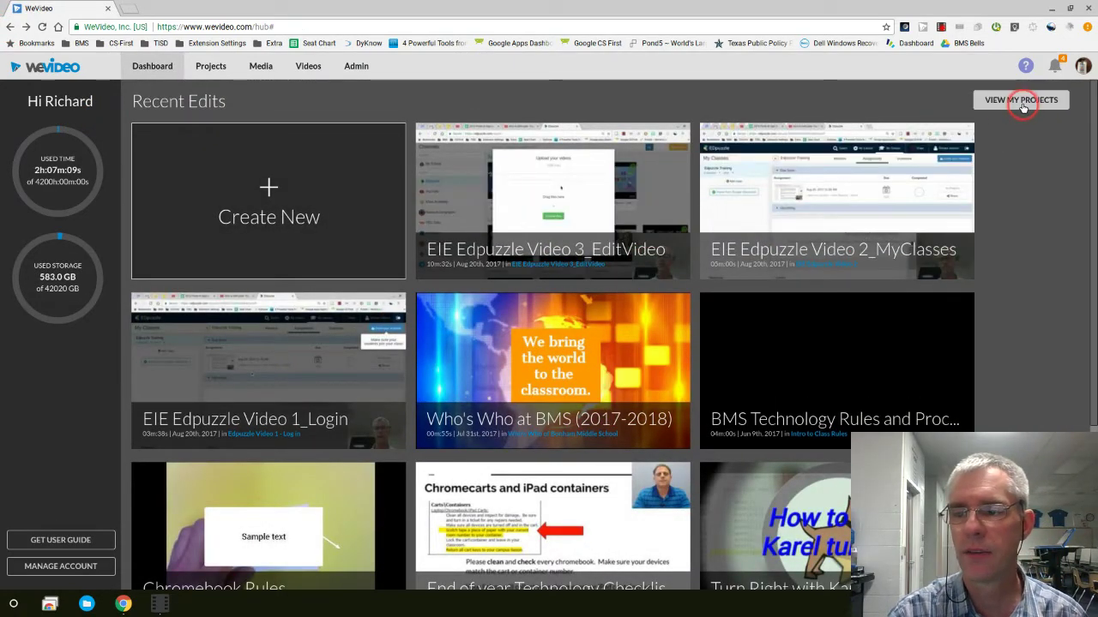
Load more older project tiles on the dashboard, then open the Projects list
scroll(777, 336, "down", 2)
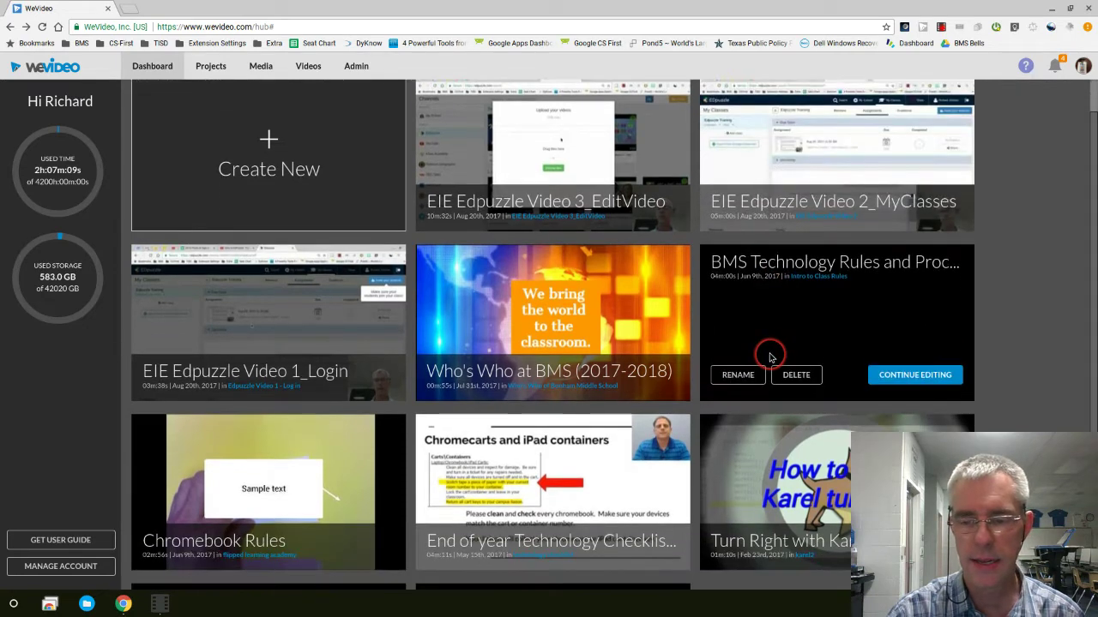
scroll(769, 378, "down", 1)
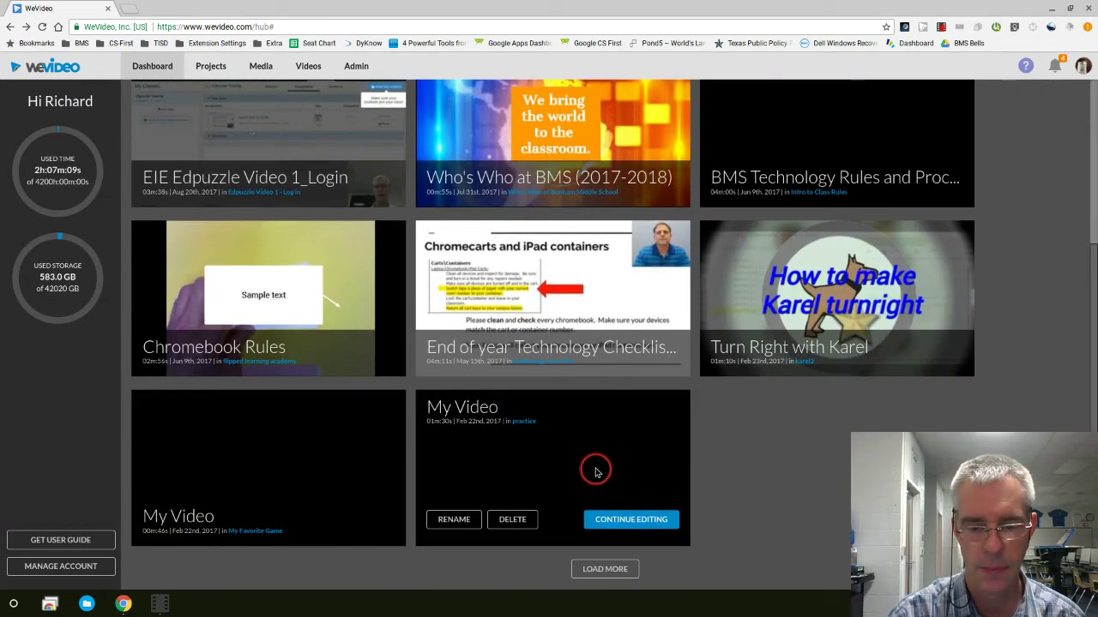
left_click(594, 573)
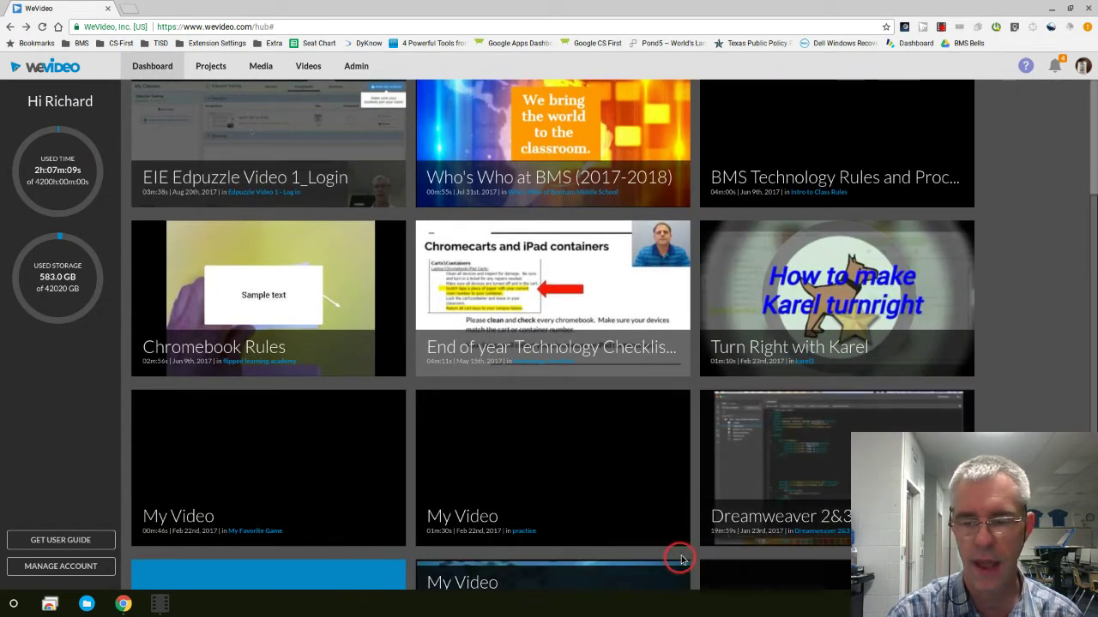
scroll(694, 530, "down", 1)
scroll(695, 530, "down", 3)
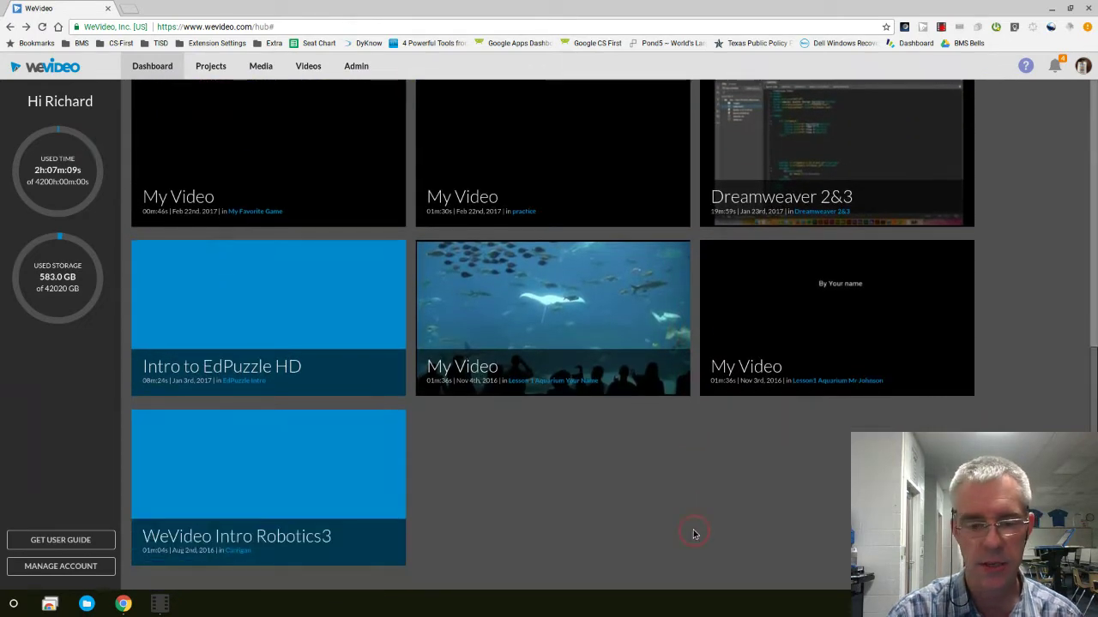
scroll(693, 540, "up", 2)
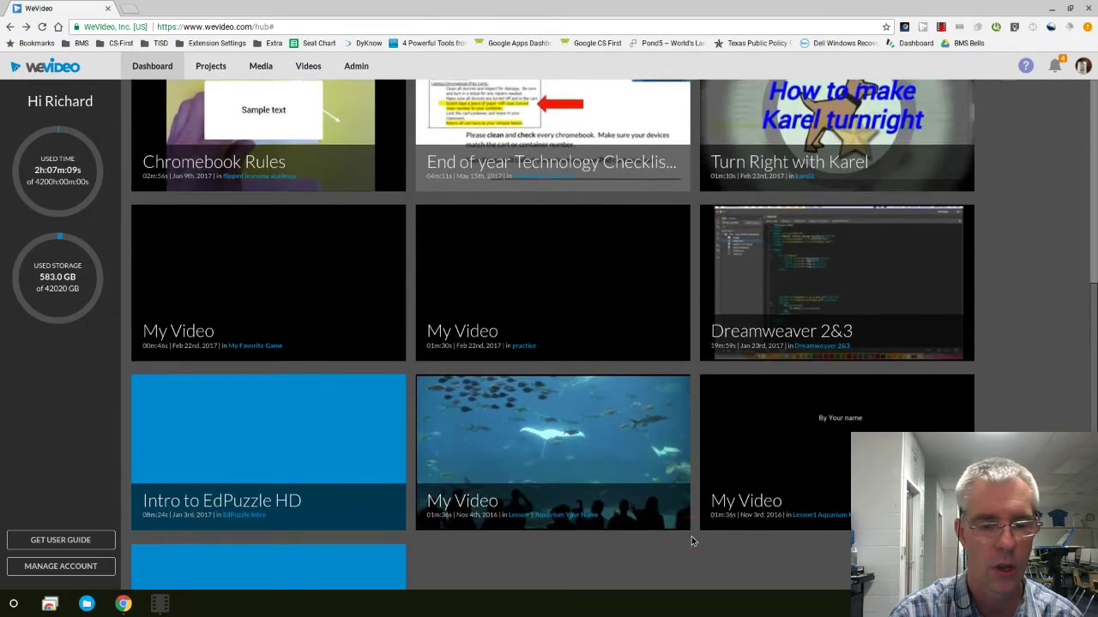
scroll(693, 540, "down", 2)
scroll(691, 536, "up", 5)
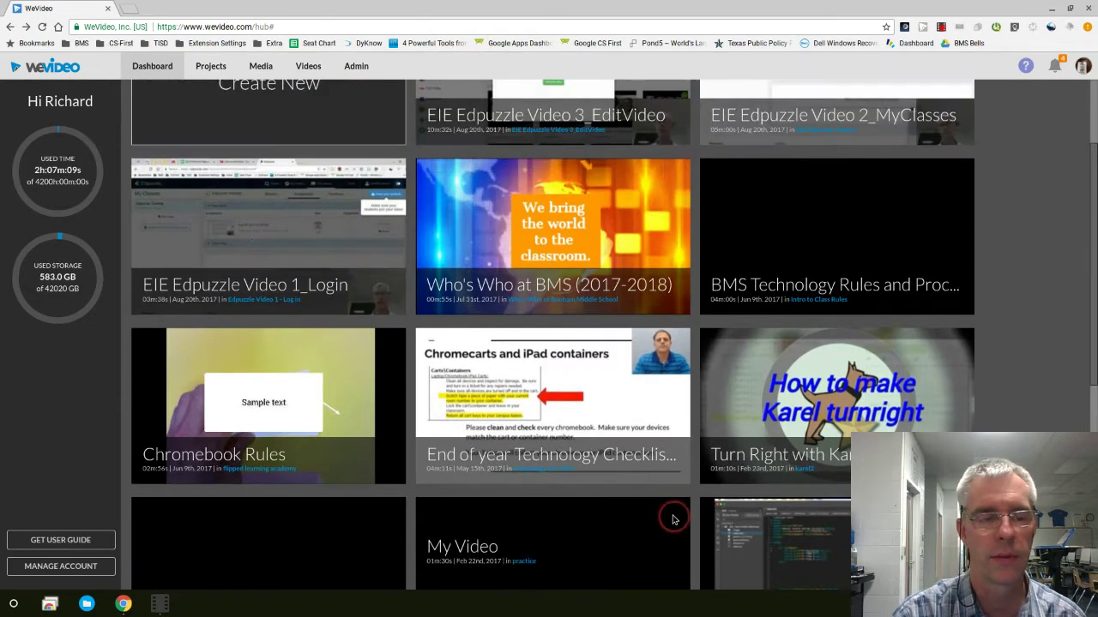
scroll(662, 492, "up", 1)
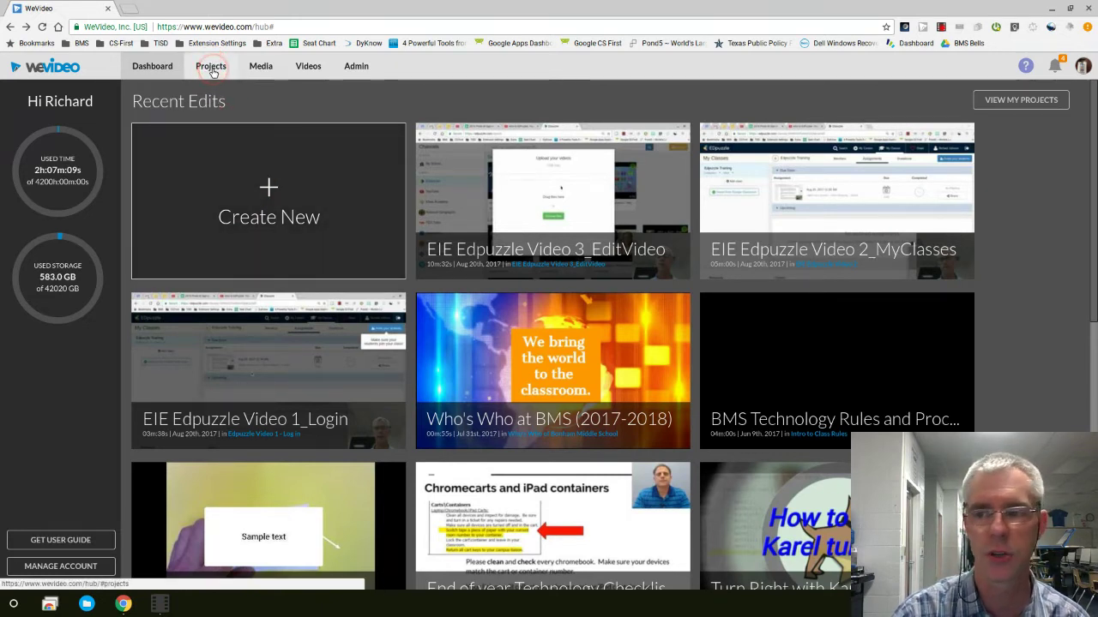
left_click(211, 69)
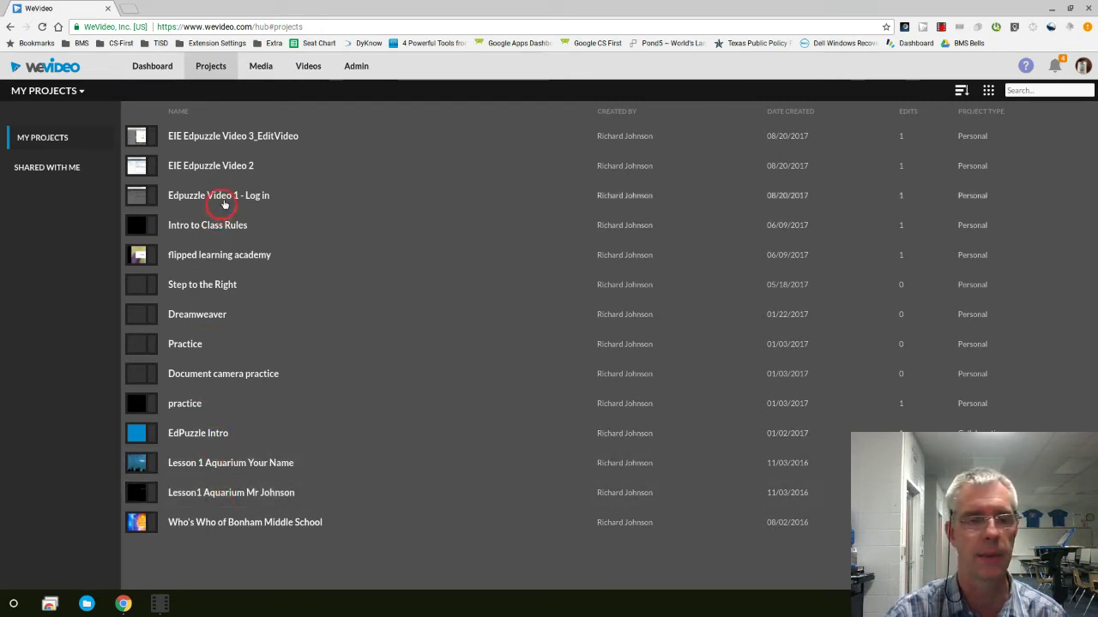
Switch from the Projects list to the Media library
left_click(260, 68)
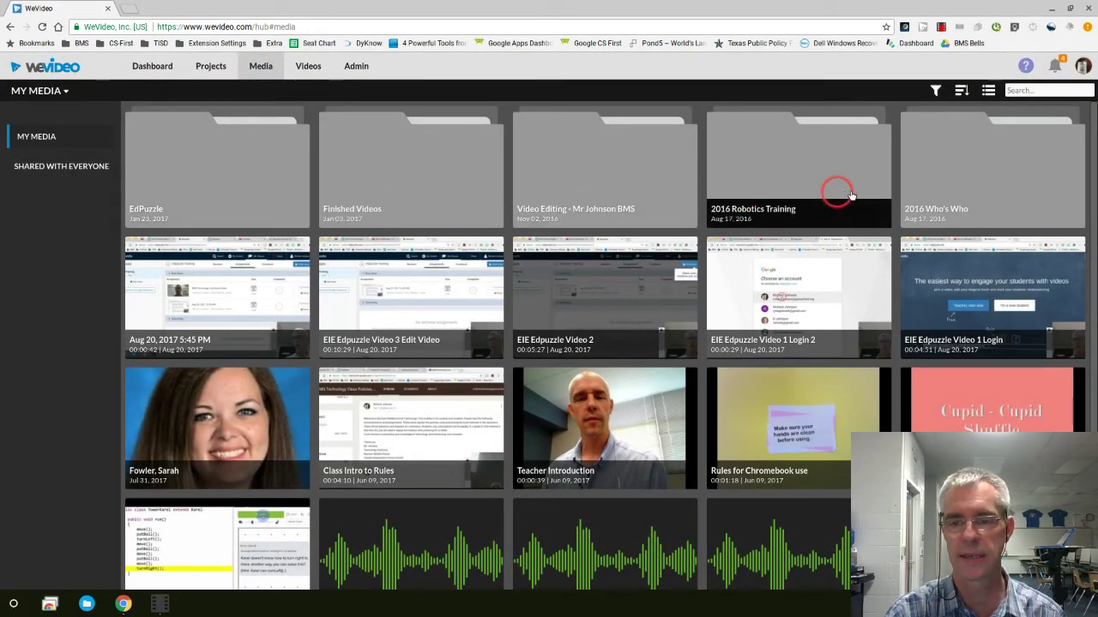
scroll(736, 266, "down", 2)
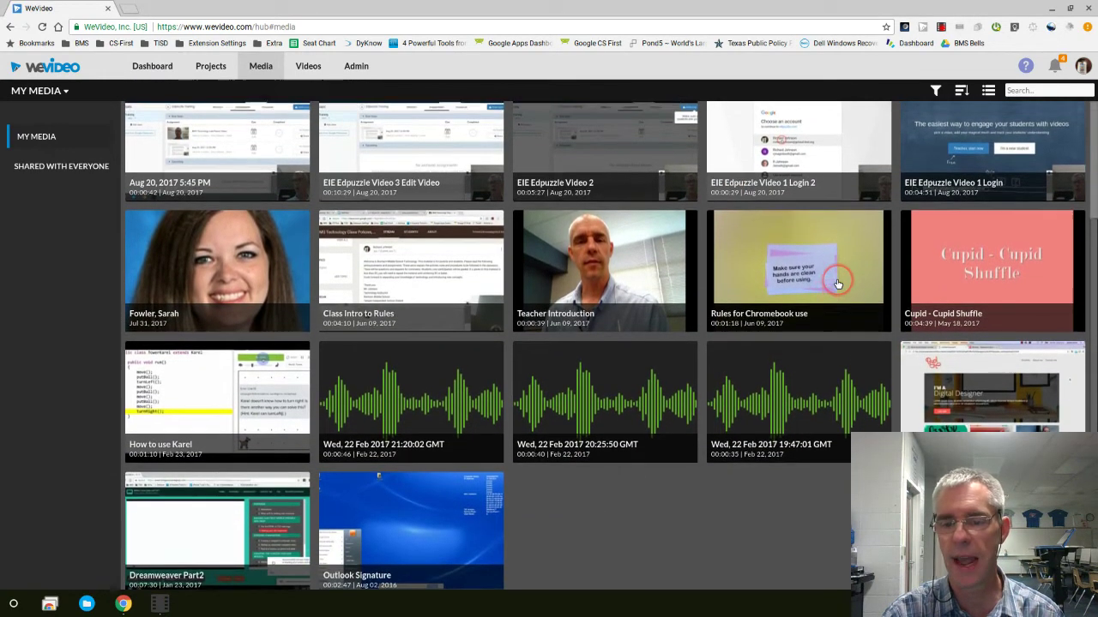
scroll(832, 296, "up", 2)
scroll(825, 321, "up", 1)
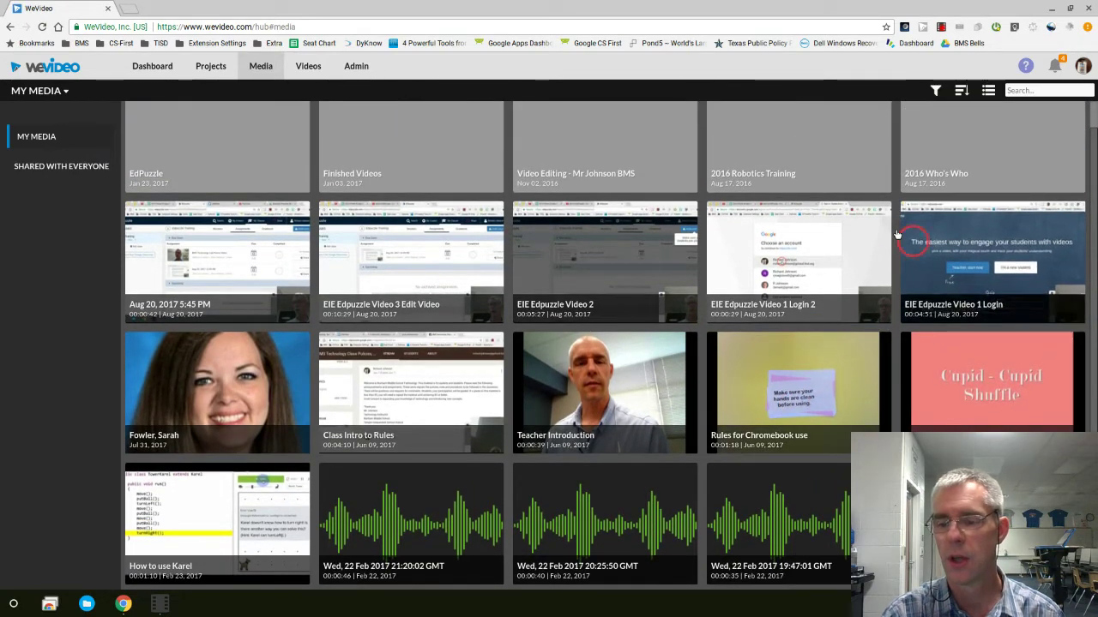
scroll(363, 213, "up", 1)
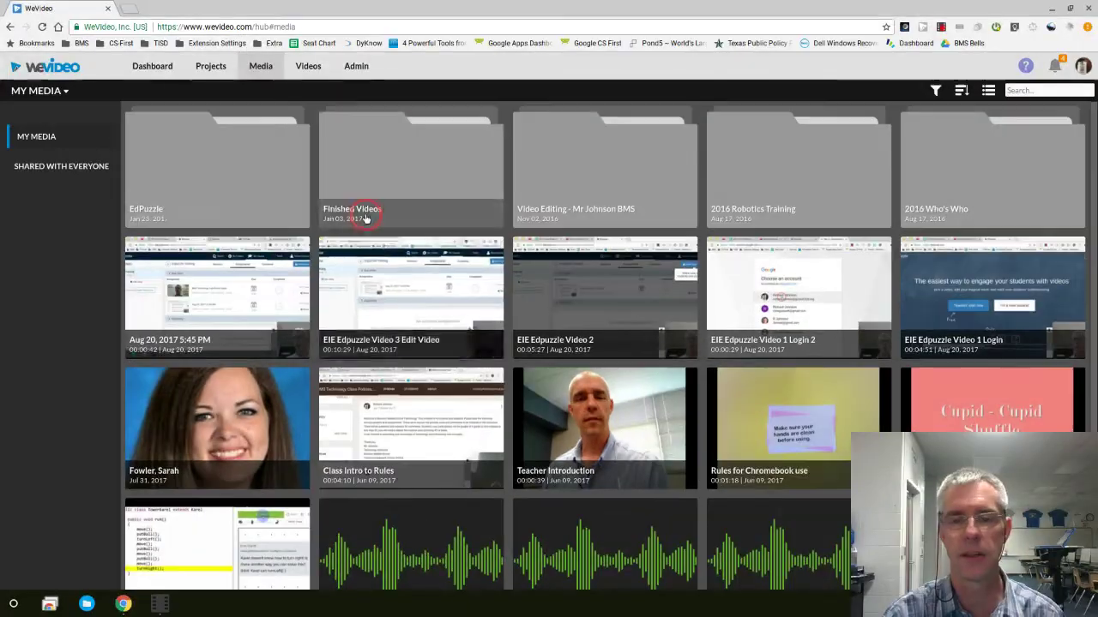
left_click(394, 169)
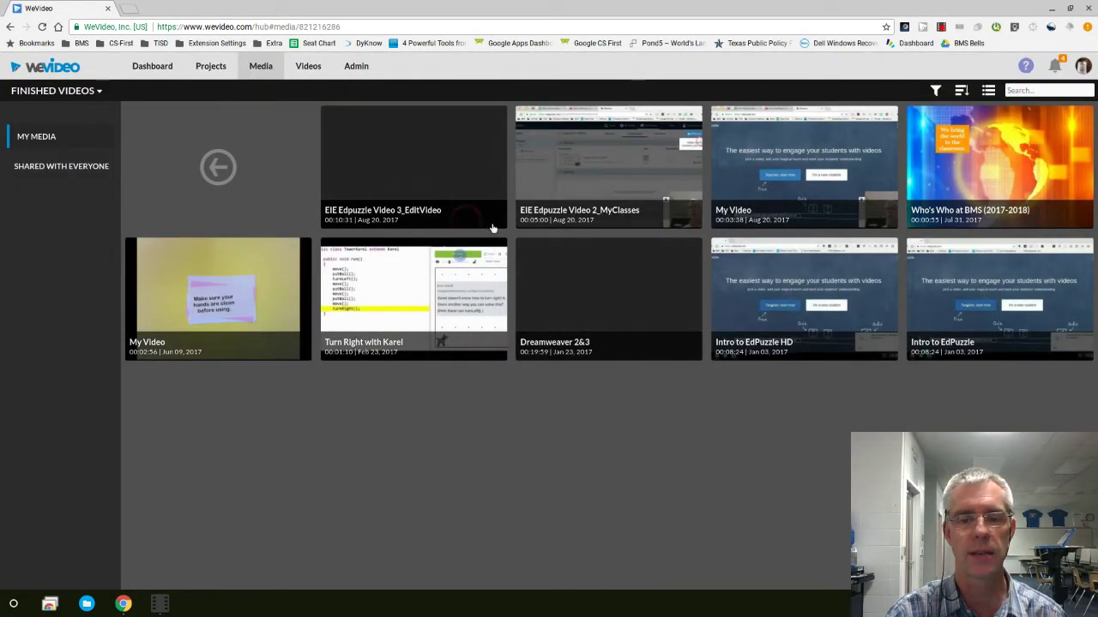
left_click(769, 289)
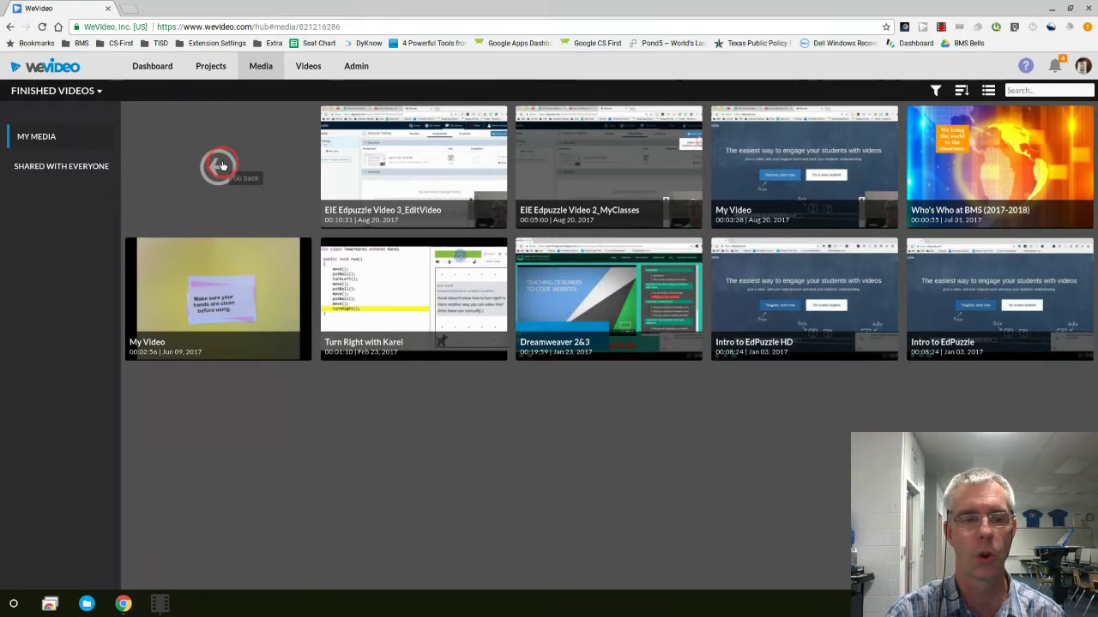
left_click(220, 165)
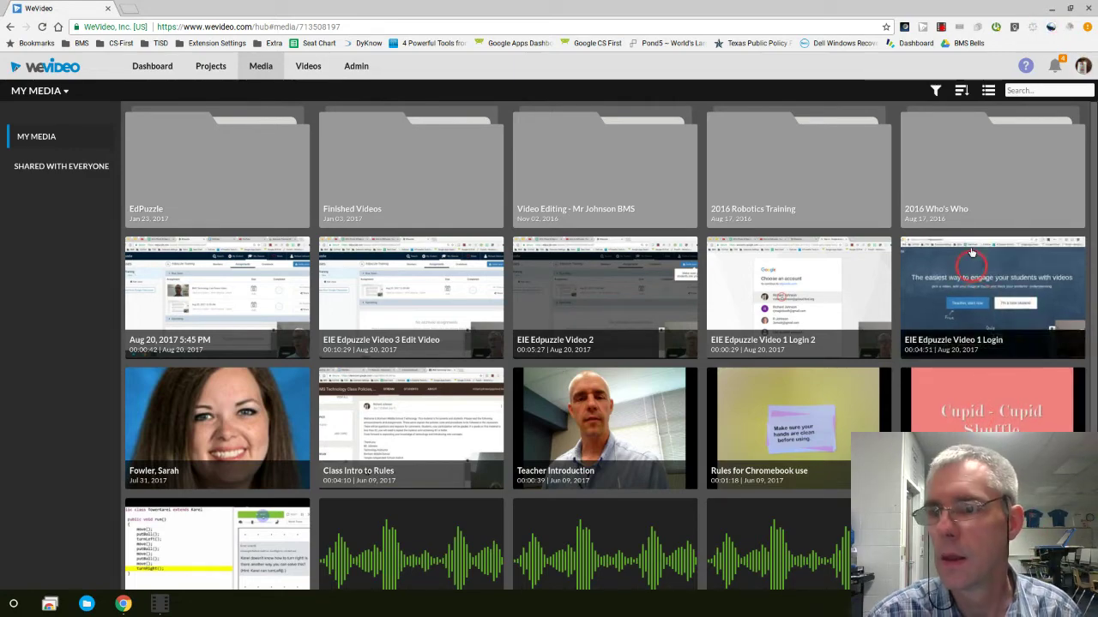
left_click(1053, 8)
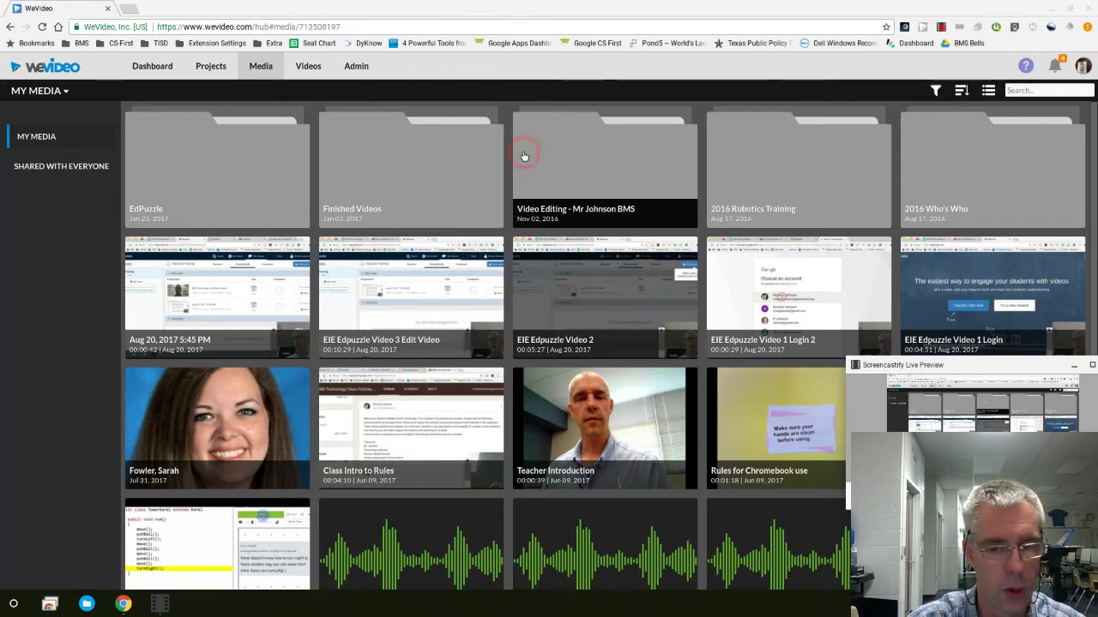
Show the Shared With Everyone media and browse its shared folders and clips
left_click(42, 170)
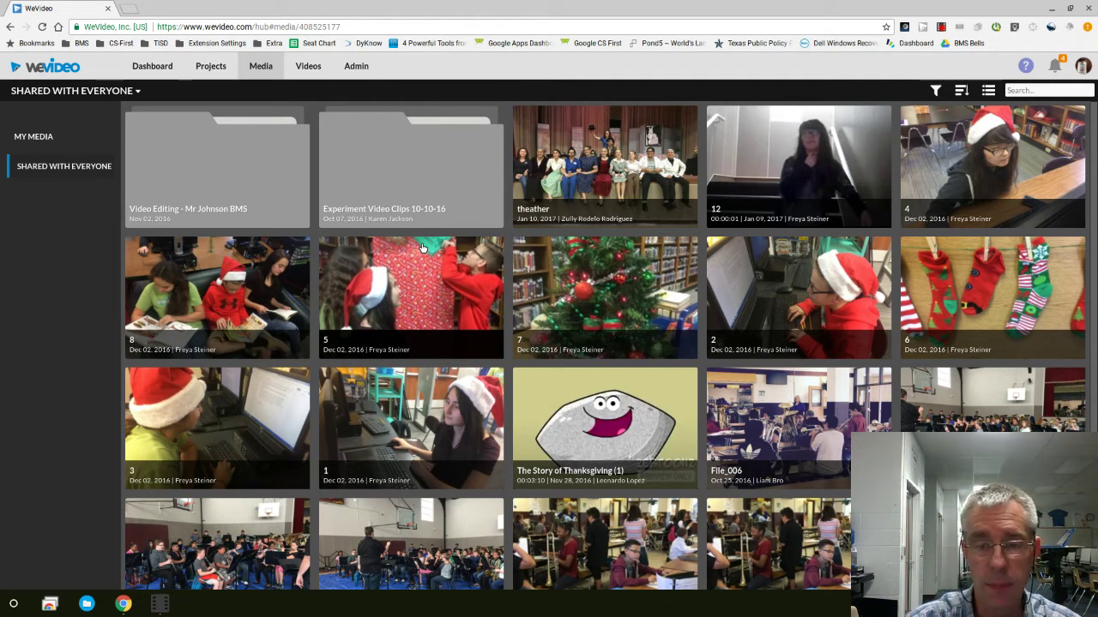
left_click(453, 214)
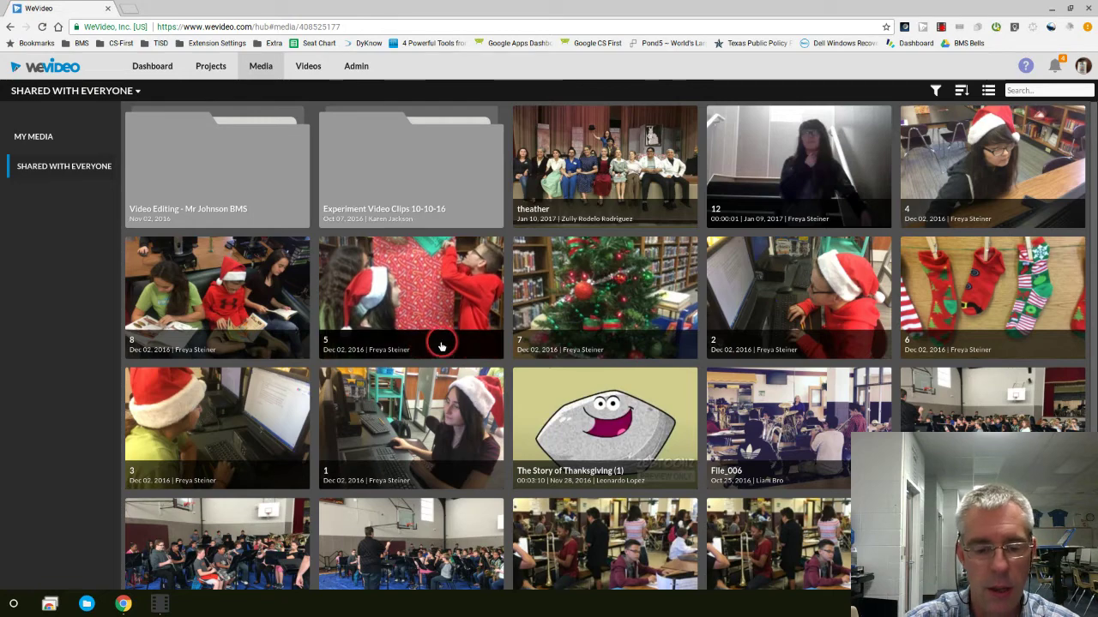
scroll(439, 343, "down", 1)
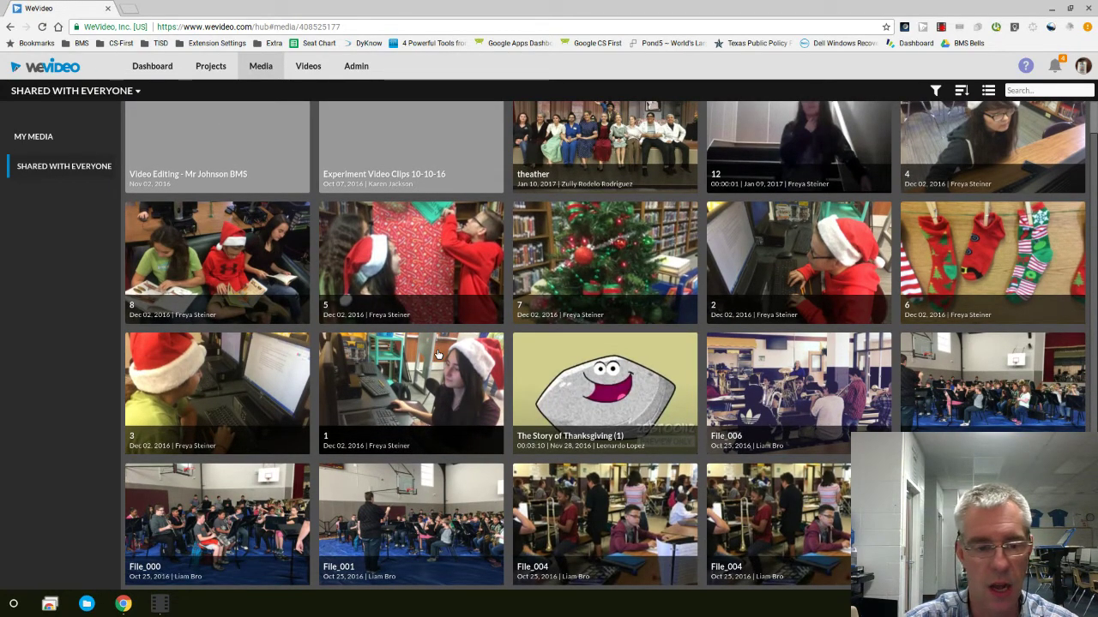
scroll(271, 296, "up", 1)
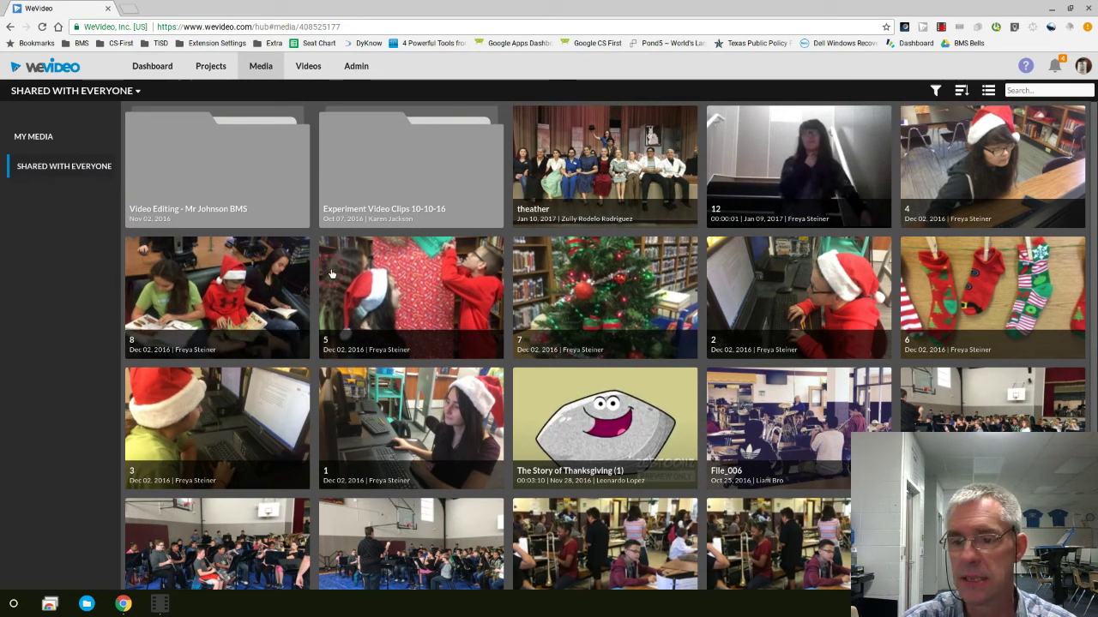
left_click(283, 195)
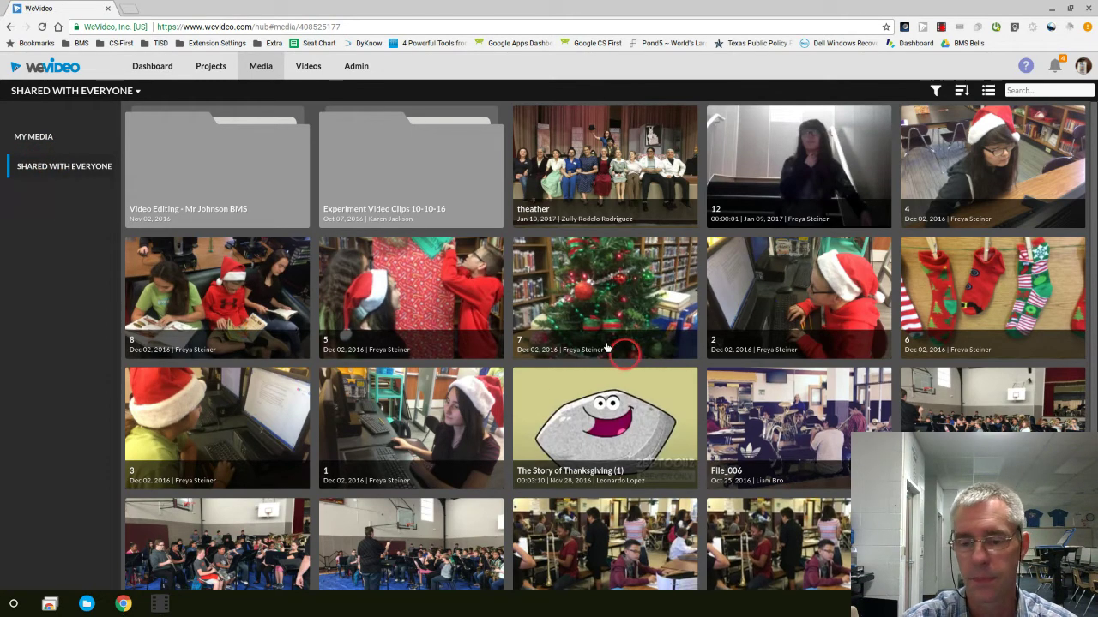
Browse the Videos section's All Videos and Edit Gallery, then return to My Media
left_click(308, 69)
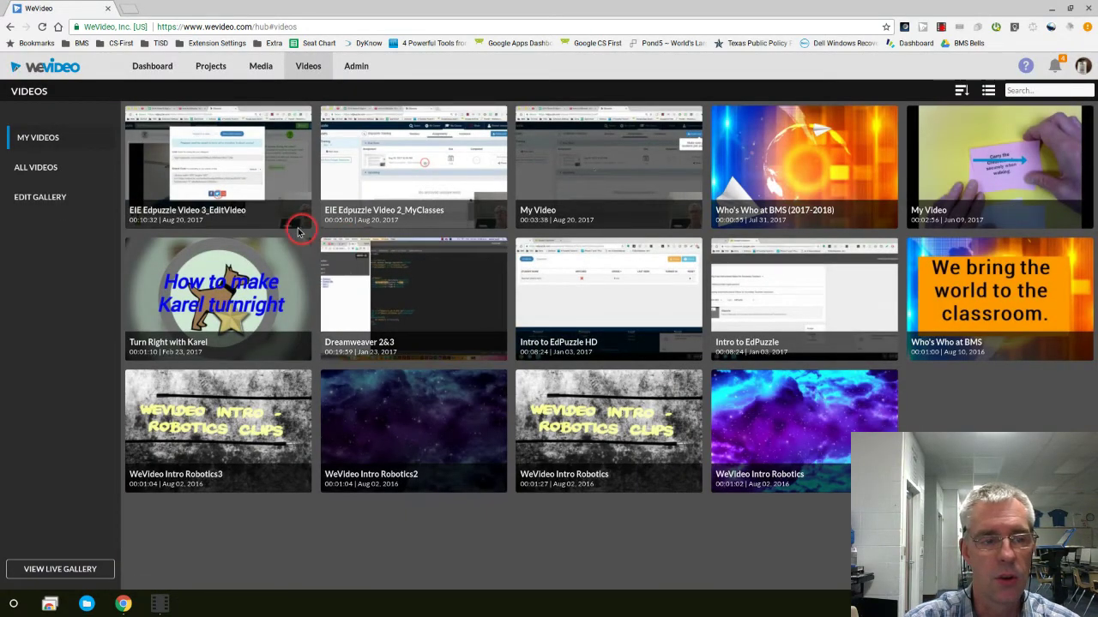
left_click(40, 165)
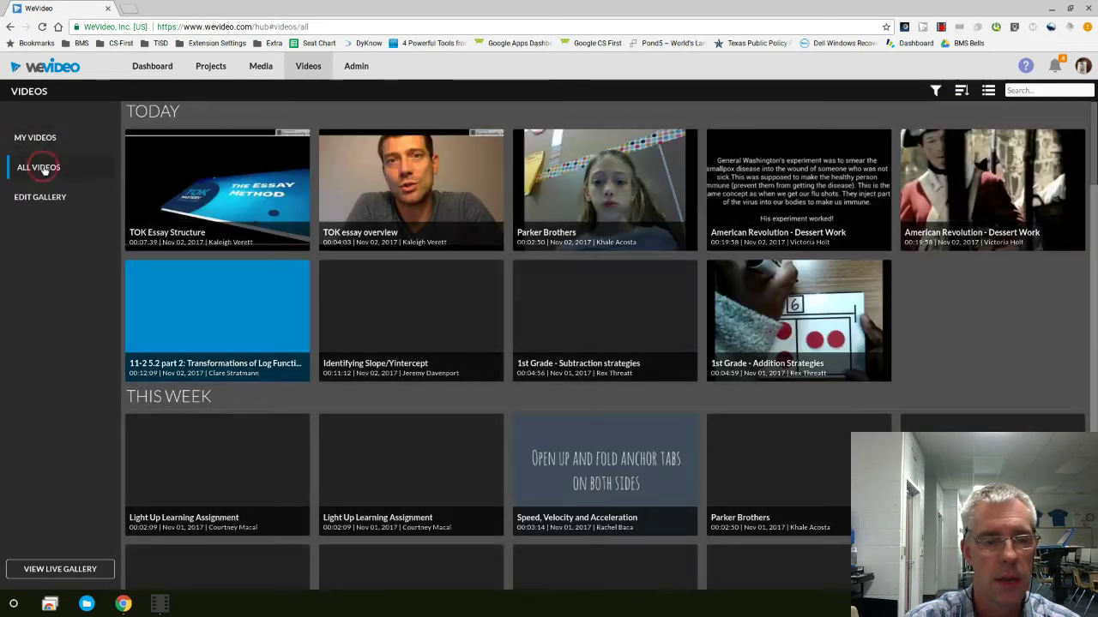
left_click(48, 201)
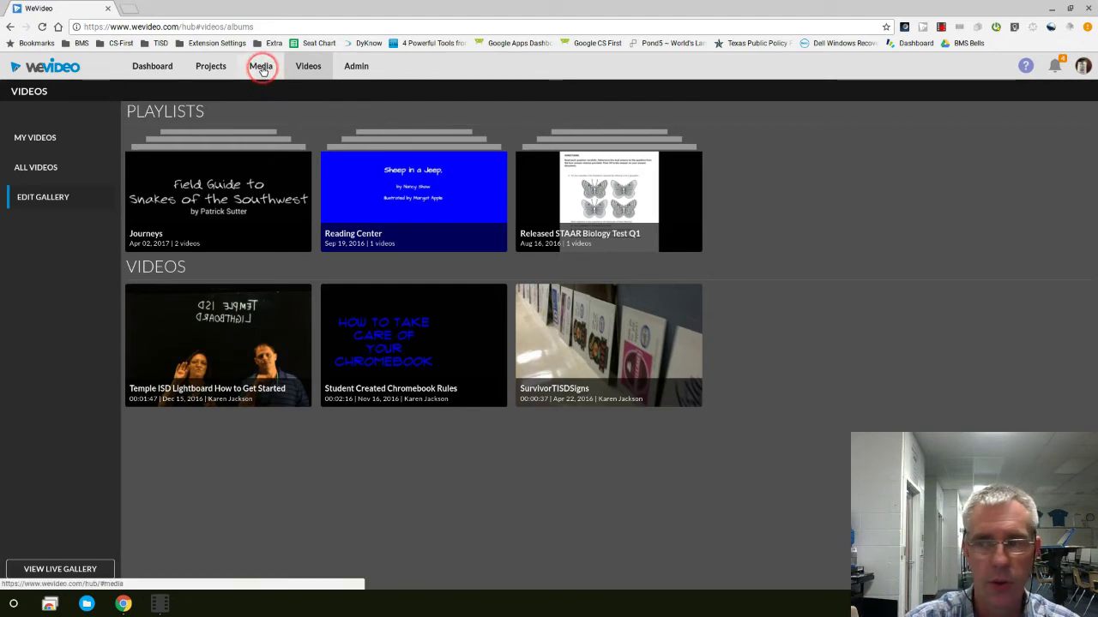
left_click(261, 69)
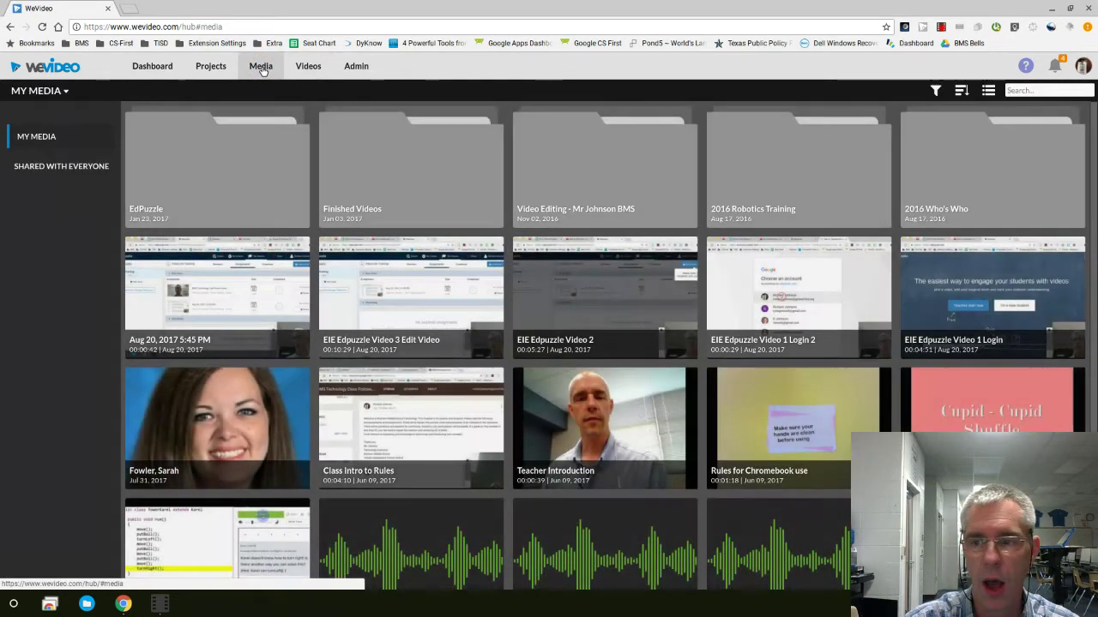
Switch My Media to list view and check the Sort and Filter options
left_click(989, 93)
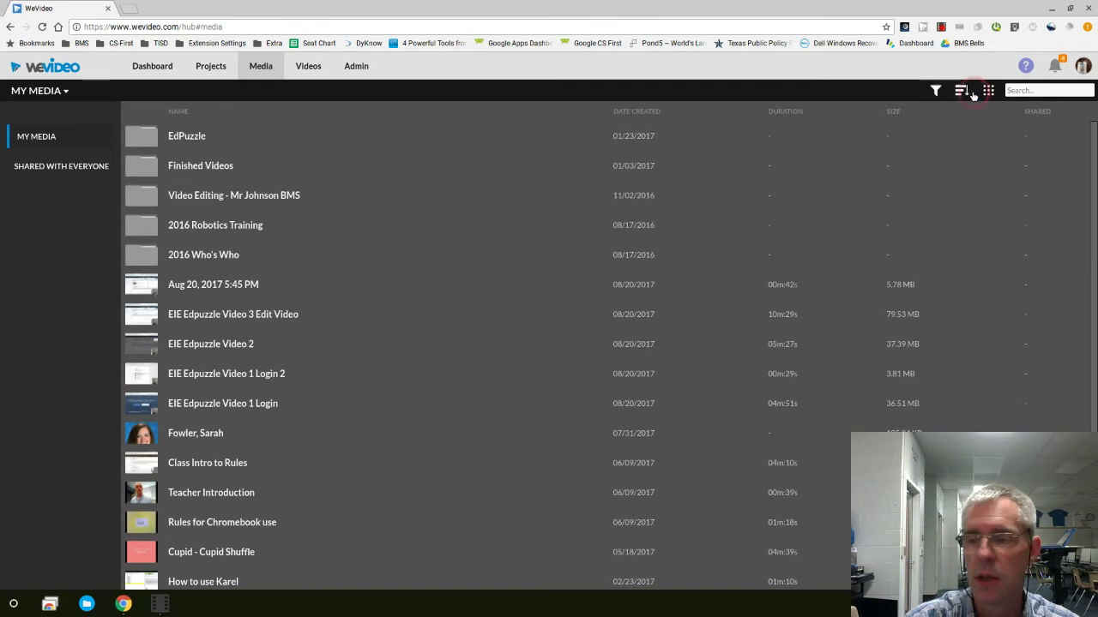
left_click(960, 91)
left_click(934, 91)
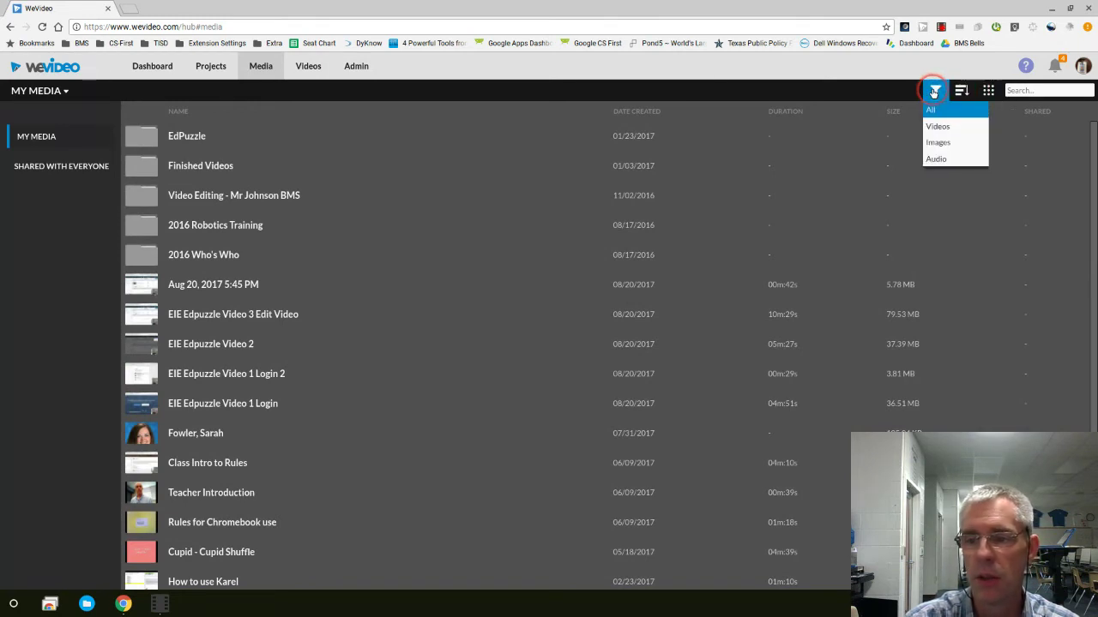
left_click(959, 91)
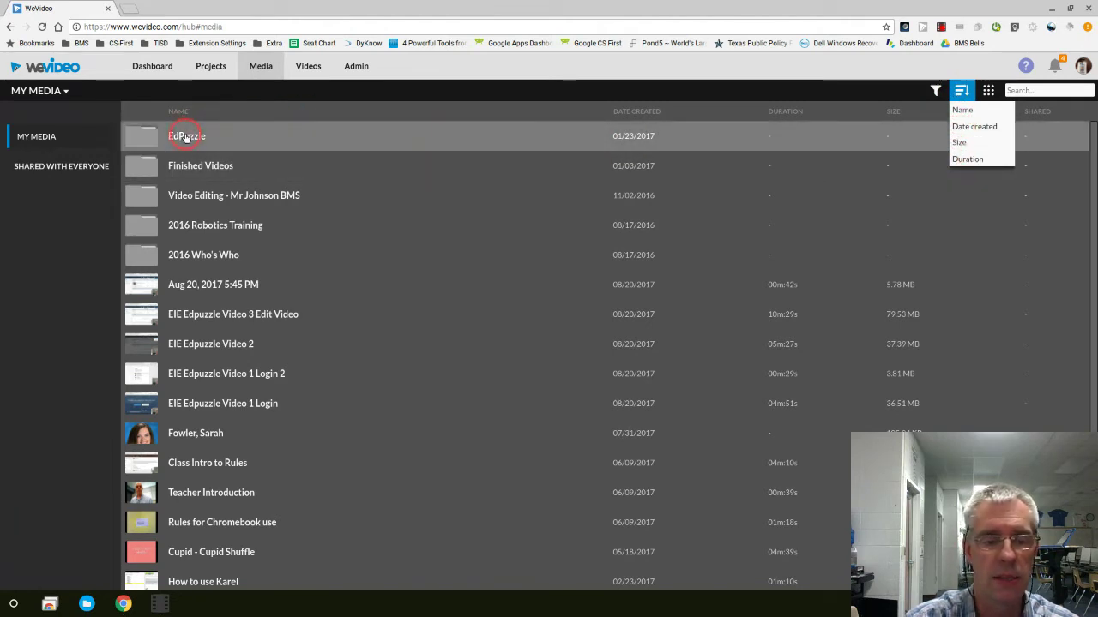
Visit the Videos and Admin pages, then choose Dashboard, landing on wevideo.com's home page
left_click(307, 67)
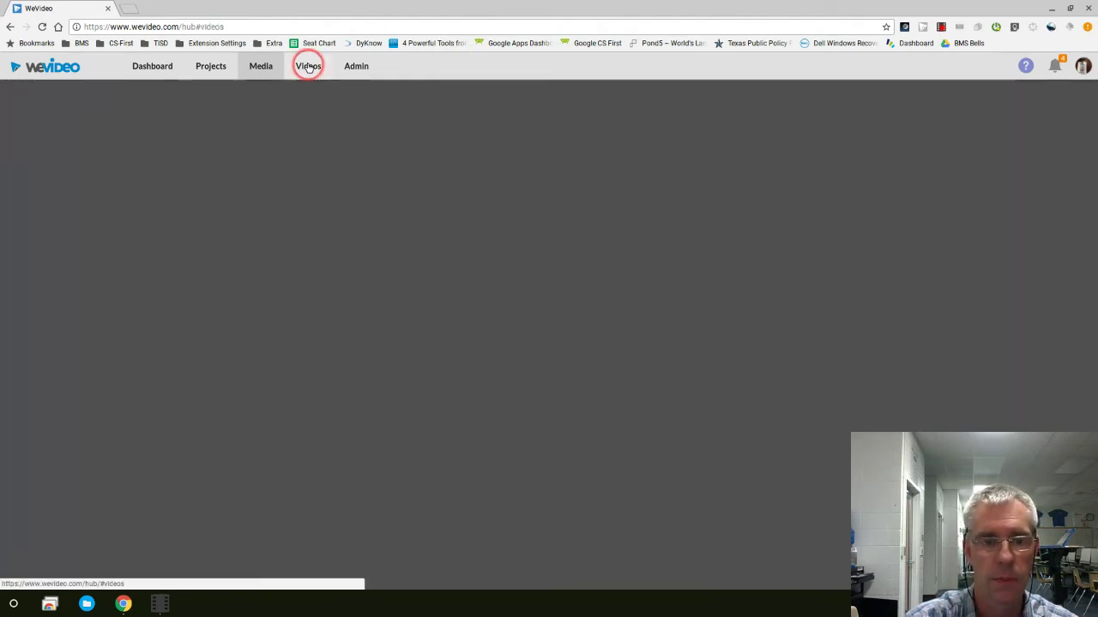
left_click(357, 67)
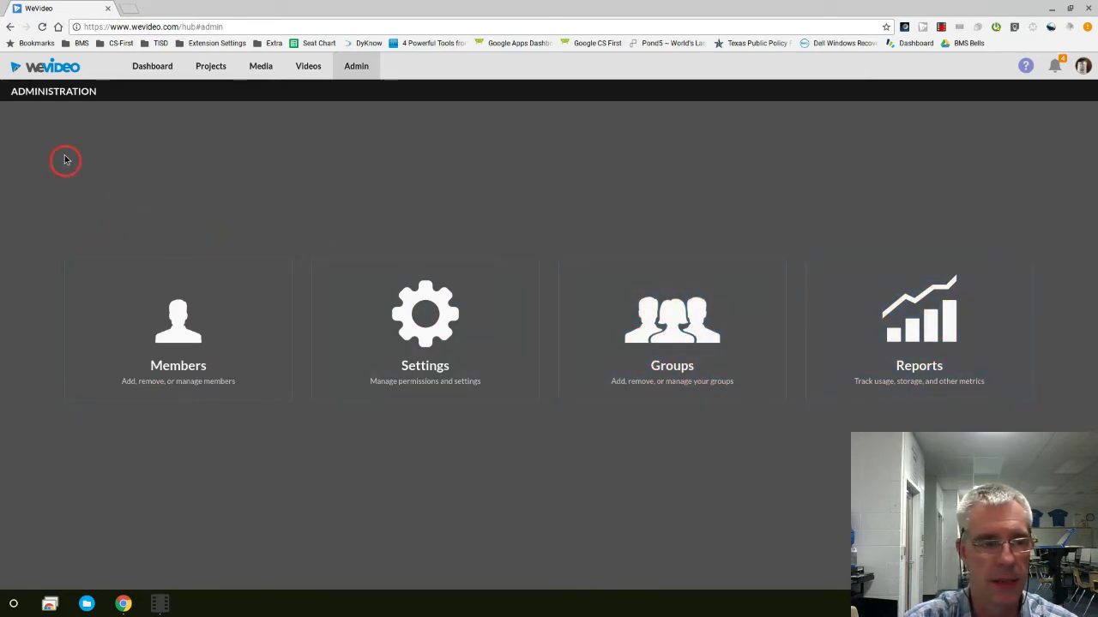
left_click(160, 67)
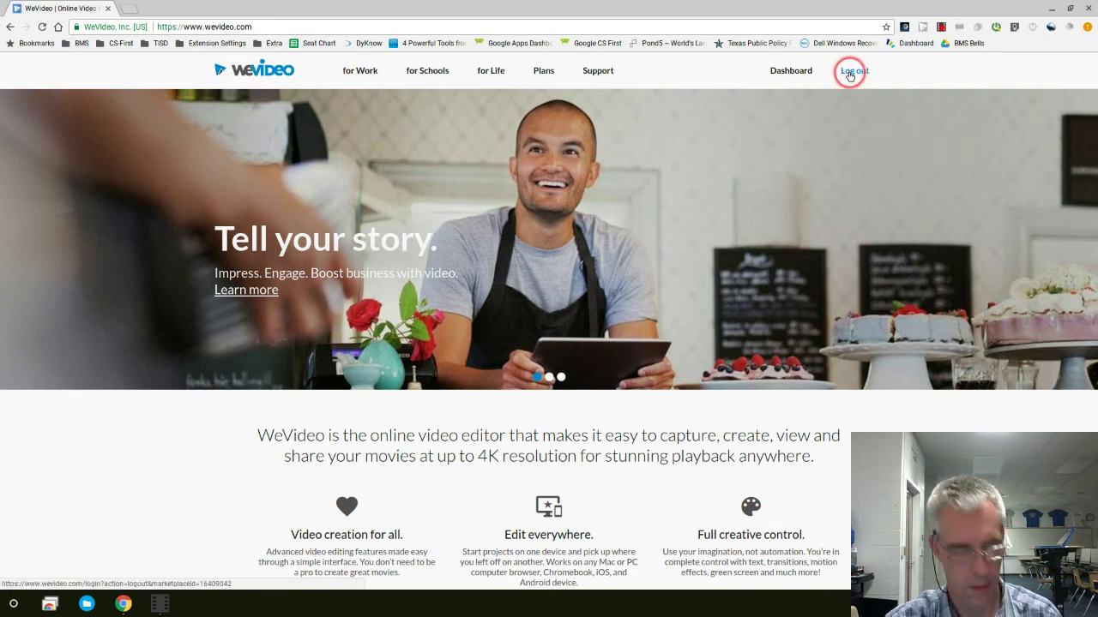
Return to the dashboard and bring up the Who's Who at BMS (2017-2018) project options
left_click(11, 27)
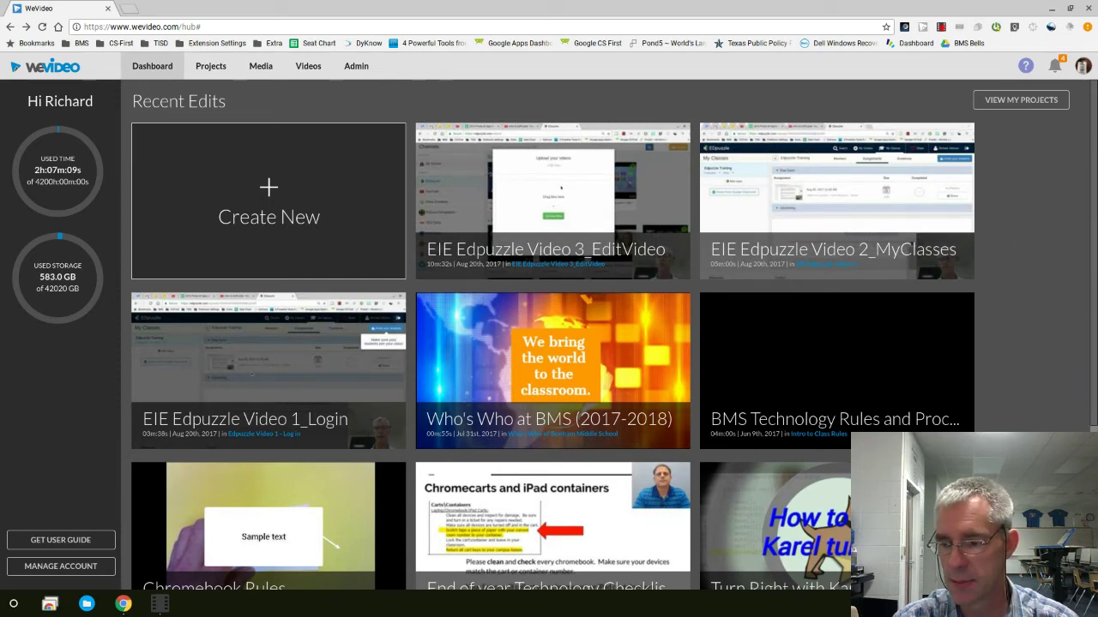
scroll(1089, 429, "down", 3)
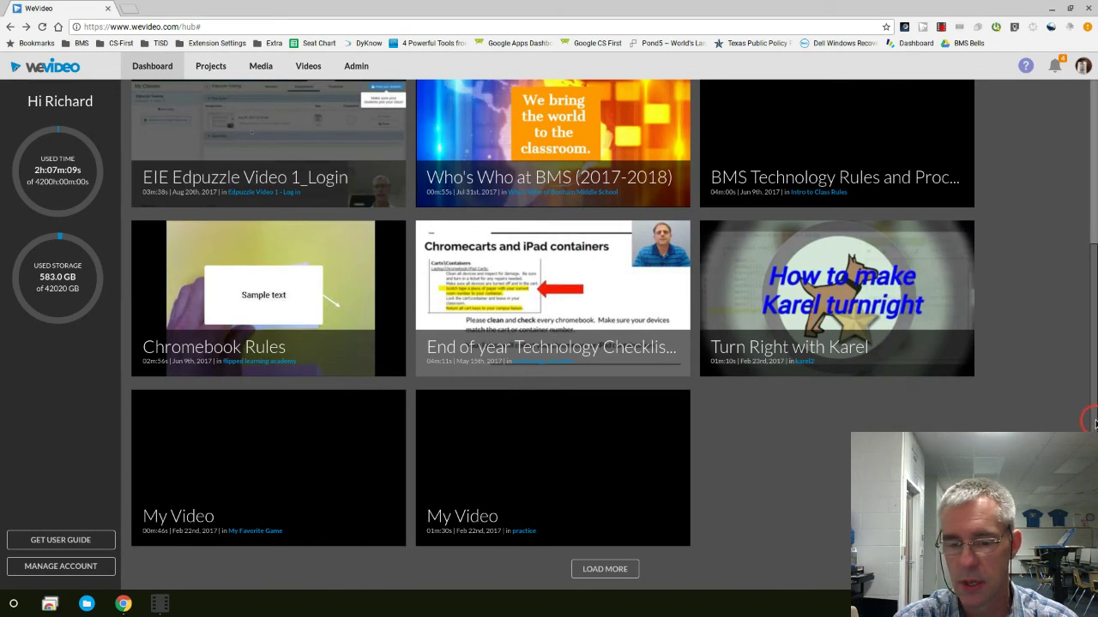
scroll(1095, 254, "up", 3)
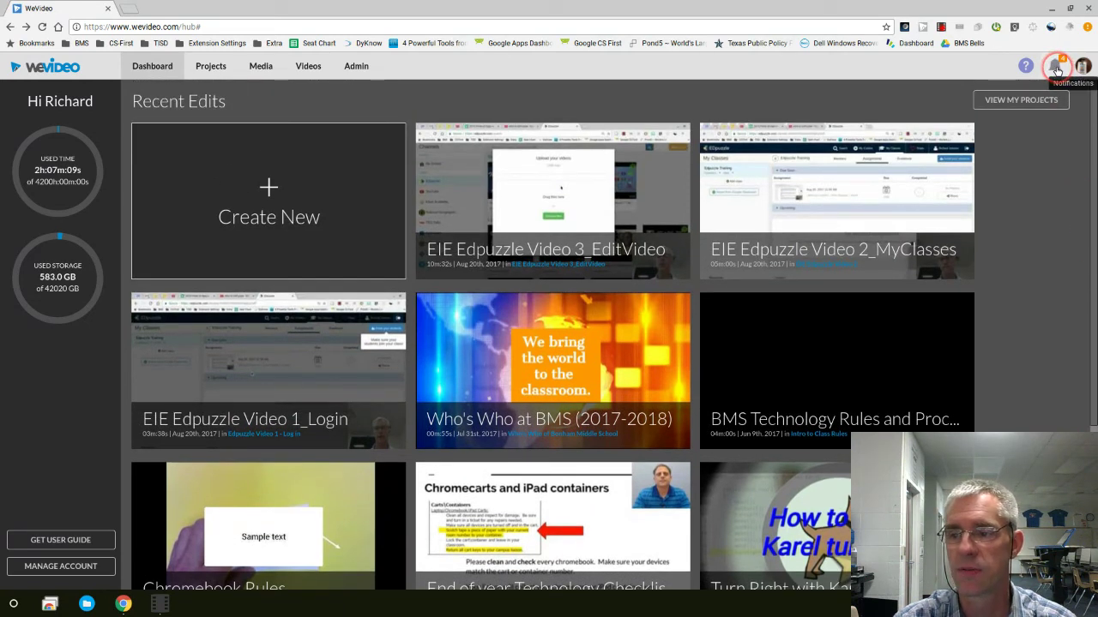
left_click(243, 162)
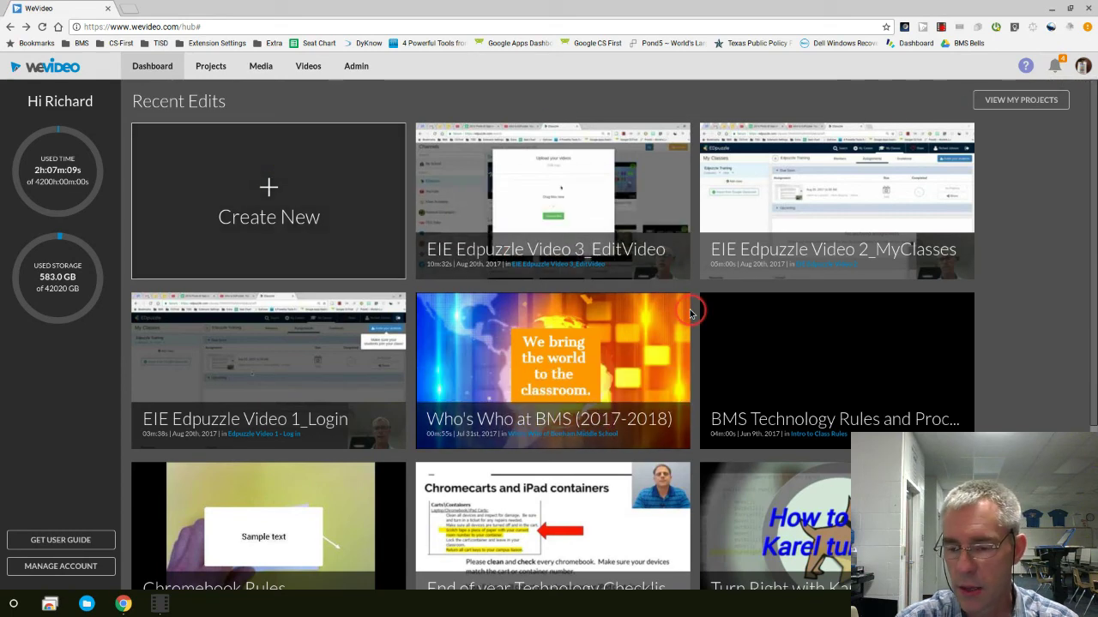
left_click(670, 317)
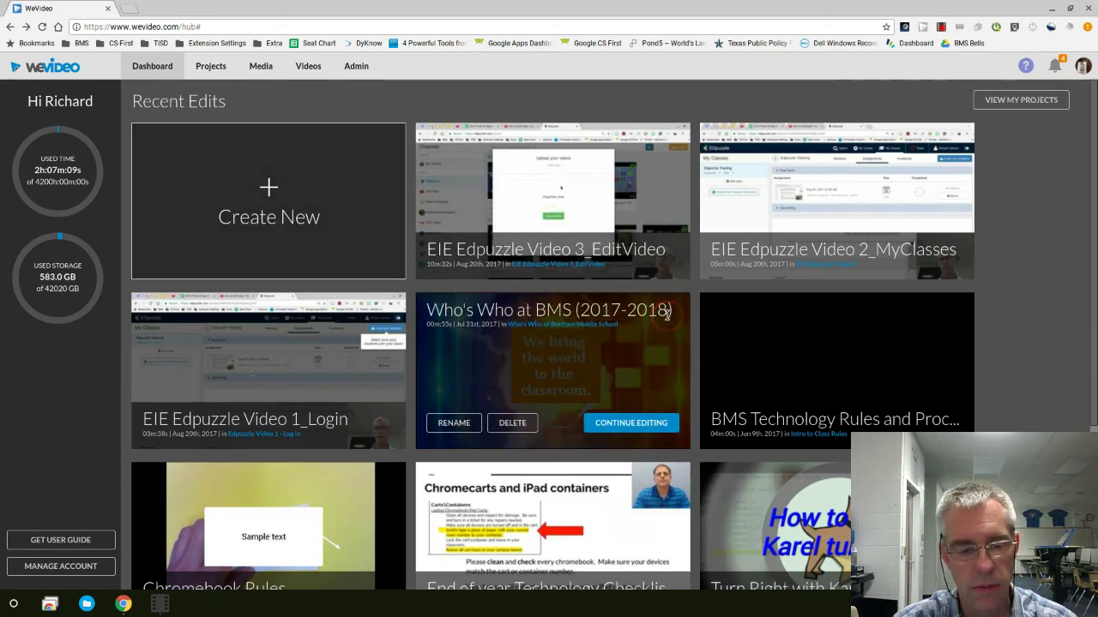